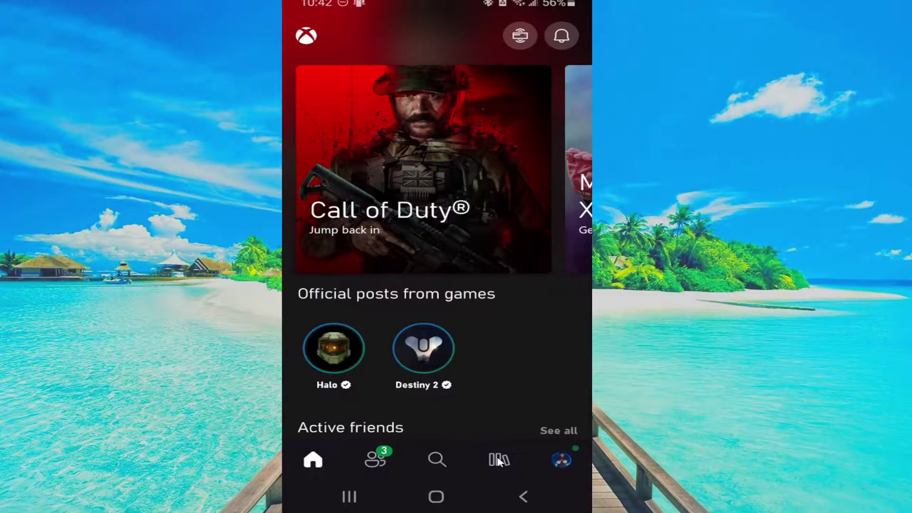
- In the Library, check Captures, return to Games, and pick the Halo 5: Guardians tile
left_click(498, 460)
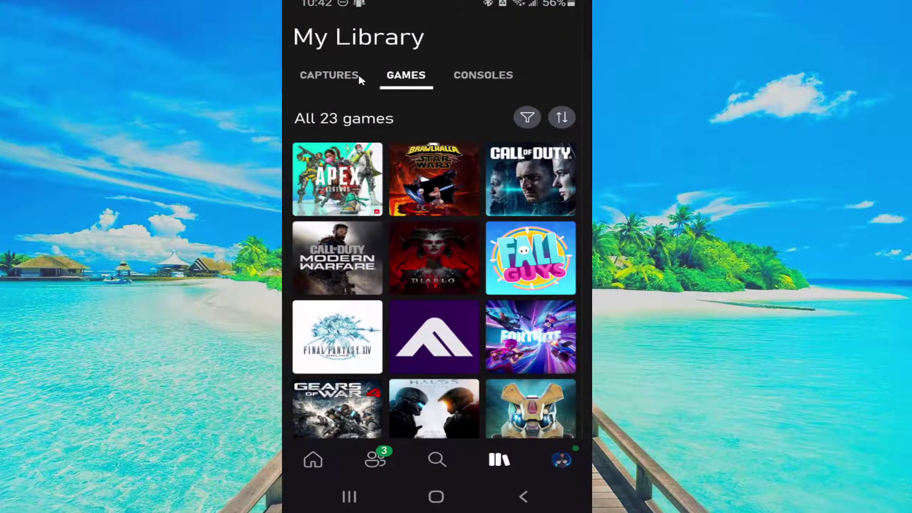
left_click(344, 82)
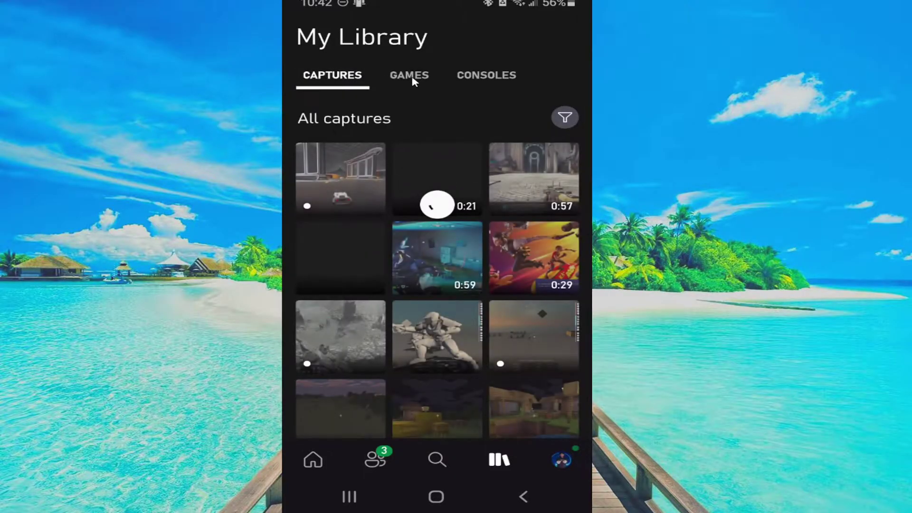
left_click(413, 81)
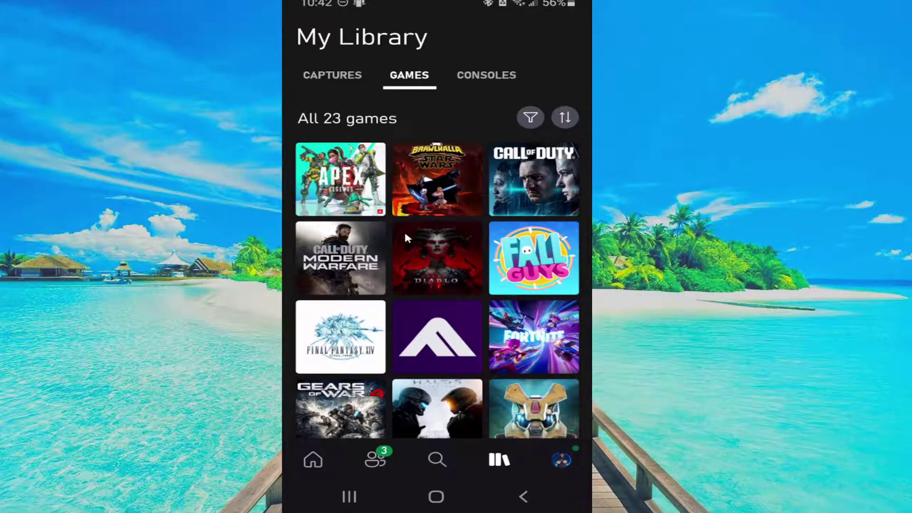
scroll(404, 236, "down", 1)
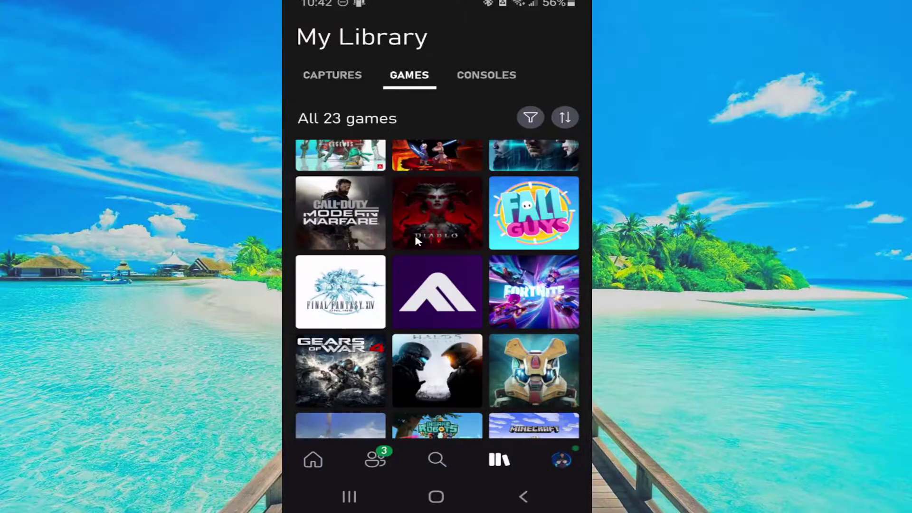
scroll(418, 241, "down", 1)
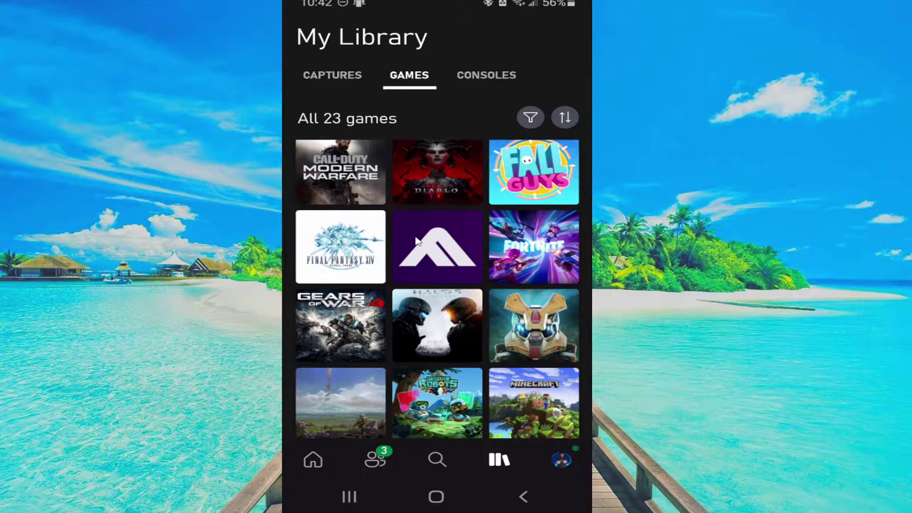
left_click(437, 337)
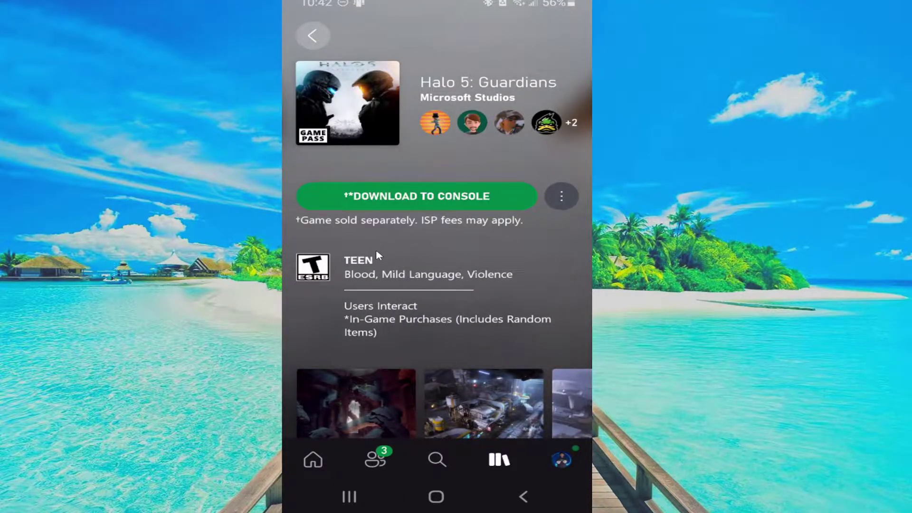
scroll(377, 251, "down", 1)
scroll(383, 250, "down", 1)
scroll(383, 251, "down", 3)
scroll(382, 251, "down", 1)
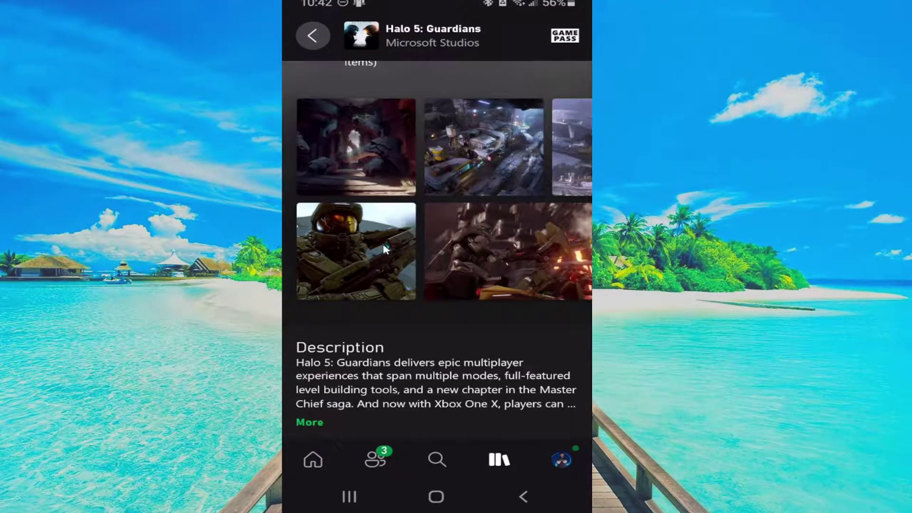
scroll(382, 251, "down", 2)
scroll(383, 249, "down", 2)
scroll(383, 249, "down", 2)
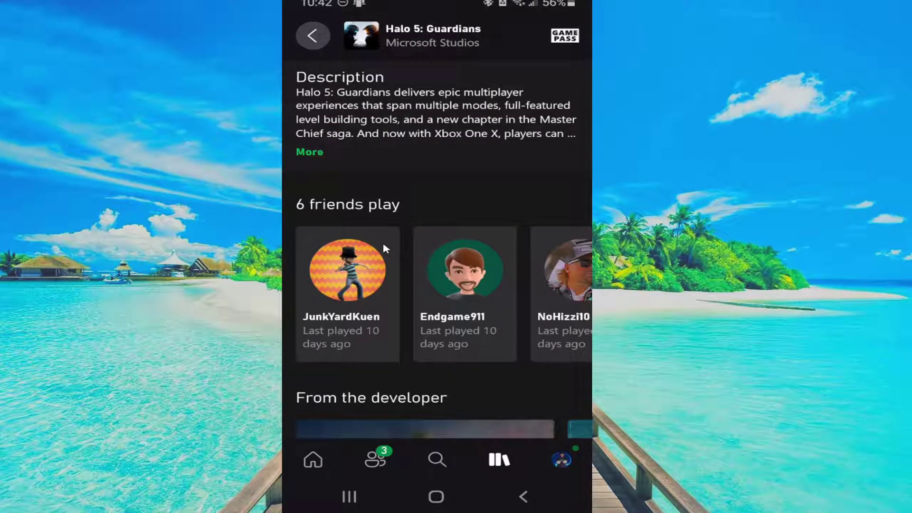
scroll(382, 250, "down", 3)
scroll(383, 250, "down", 3)
scroll(383, 247, "down", 1)
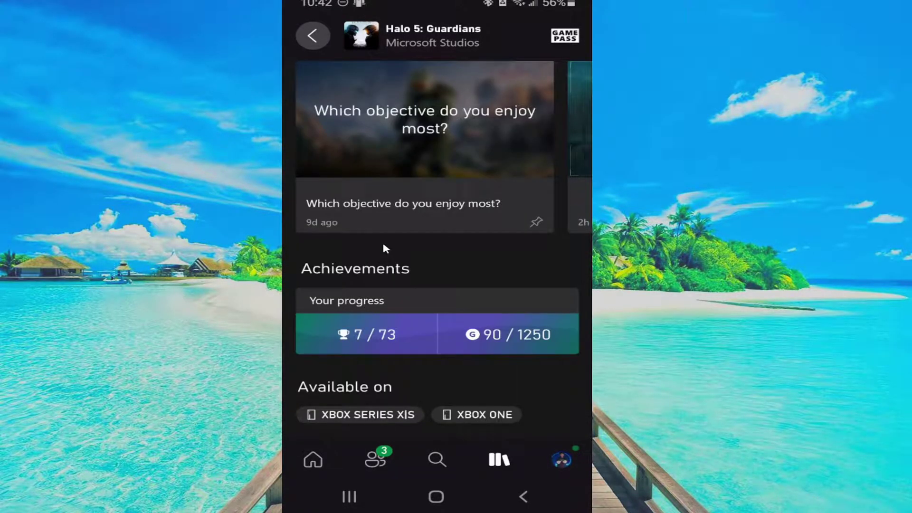
scroll(389, 285, "up", 1)
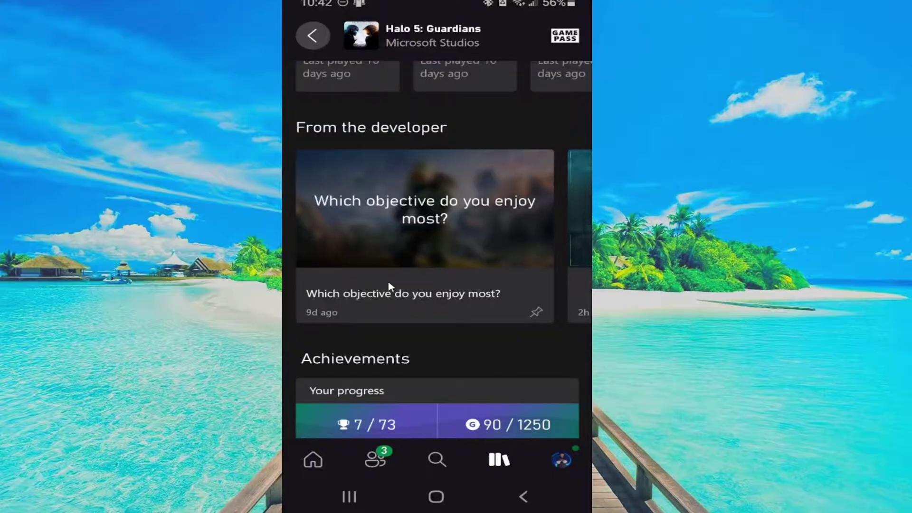
scroll(388, 287, "down", 2)
scroll(416, 314, "down", 1)
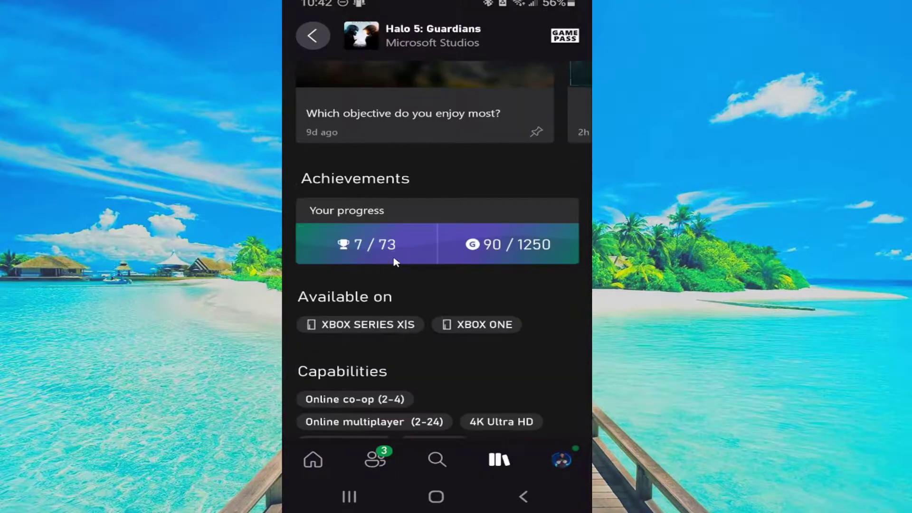
- Open Halo 5 achievement progress, then its Stats tab showing 1d 1h 26m played and 1,136 Spartans killed
left_click(365, 217)
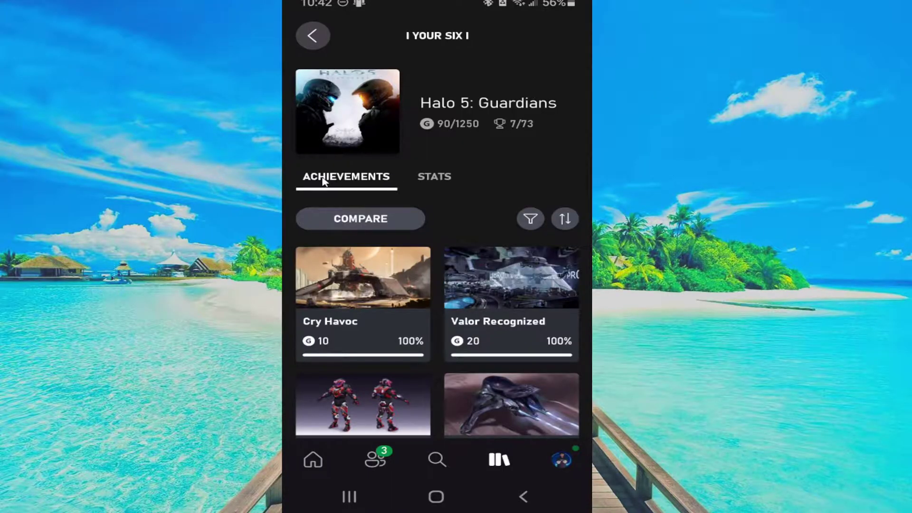
left_click(439, 183)
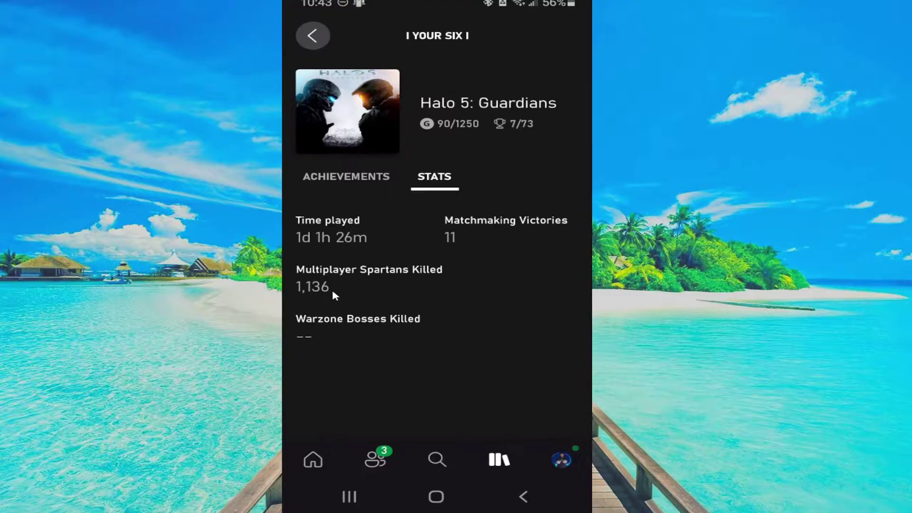
- Go back from Halo 5 stats to the game page, then to the Home feed
left_click(313, 36)
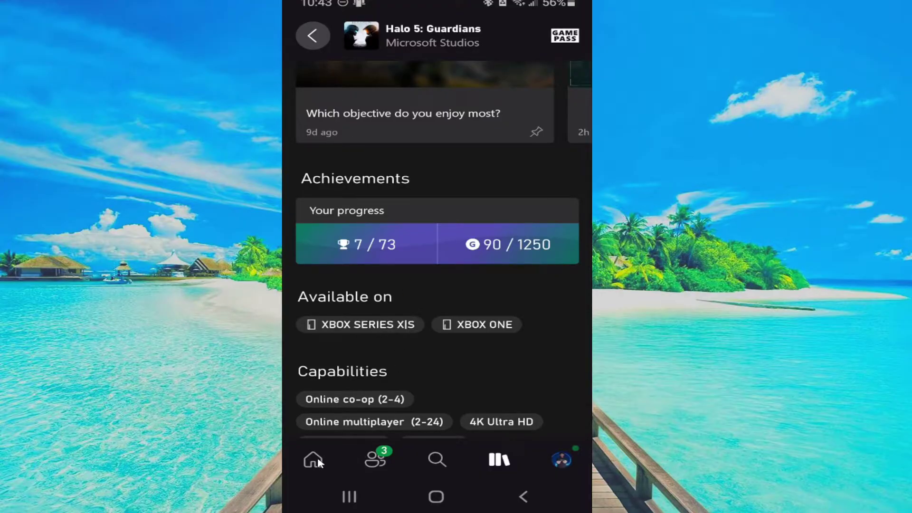
scroll(356, 454, "down", 1)
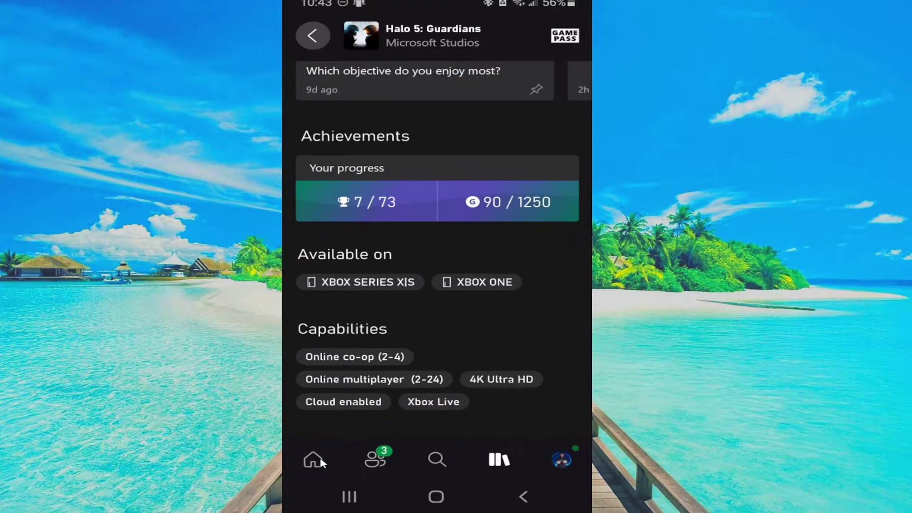
scroll(399, 367, "up", 5)
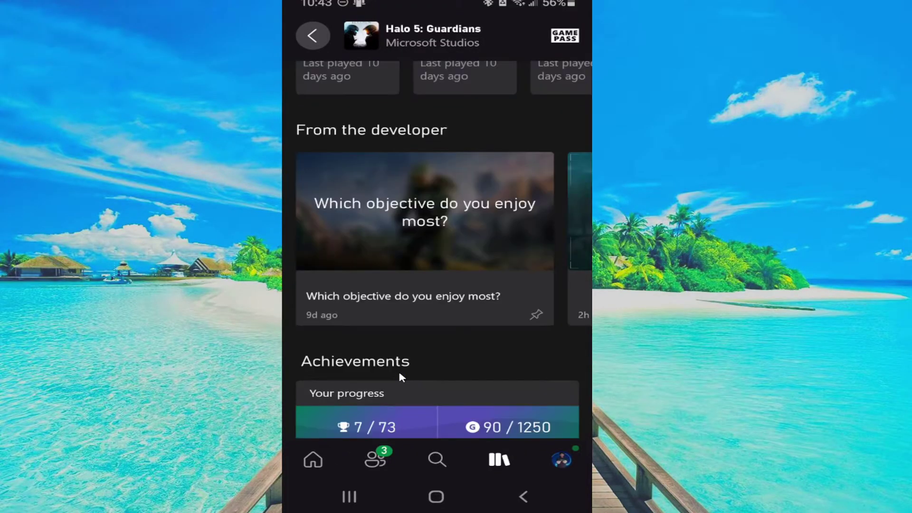
left_click(313, 462)
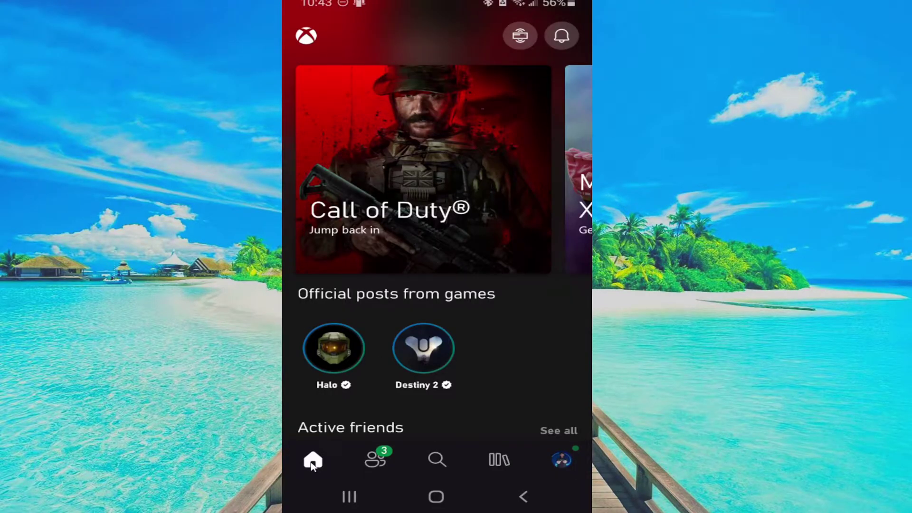
scroll(472, 380, "down", 2)
scroll(472, 380, "up", 2)
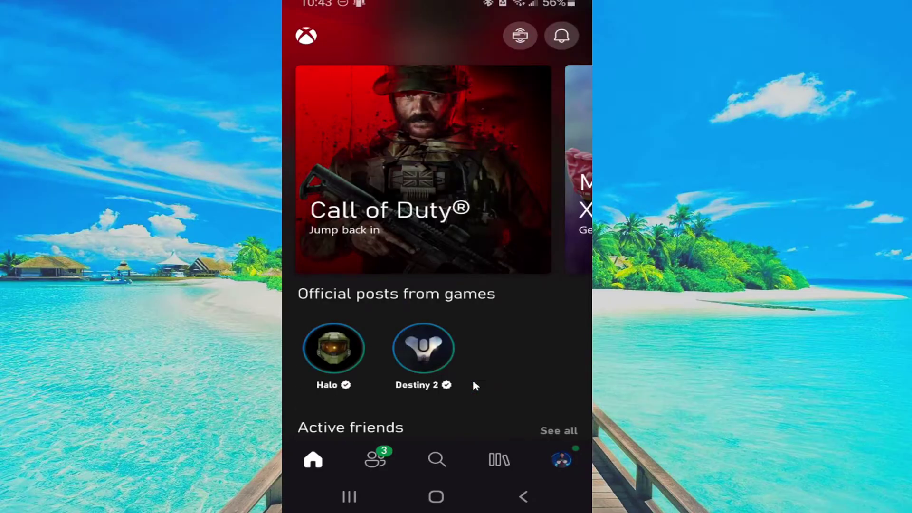